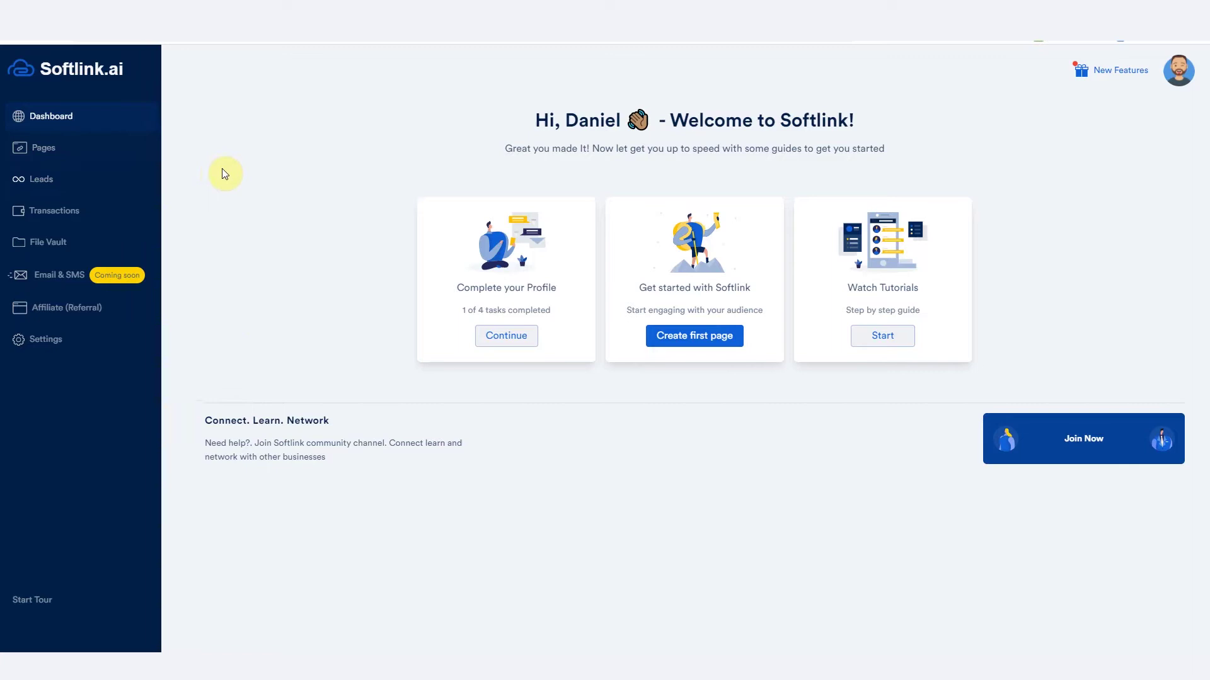
- Start creating a new page and browse the landing page templates by category, including Coming Soon, Opt-in Page, Product and Network Marketing
click(50, 148)
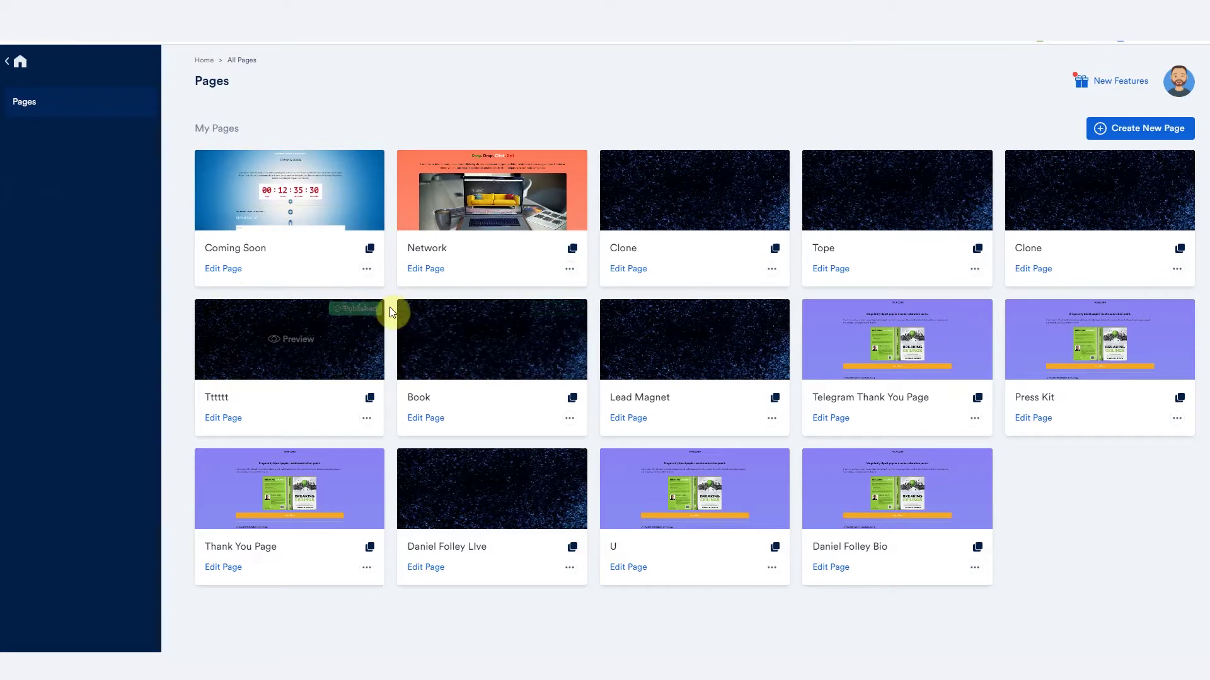
click(1138, 136)
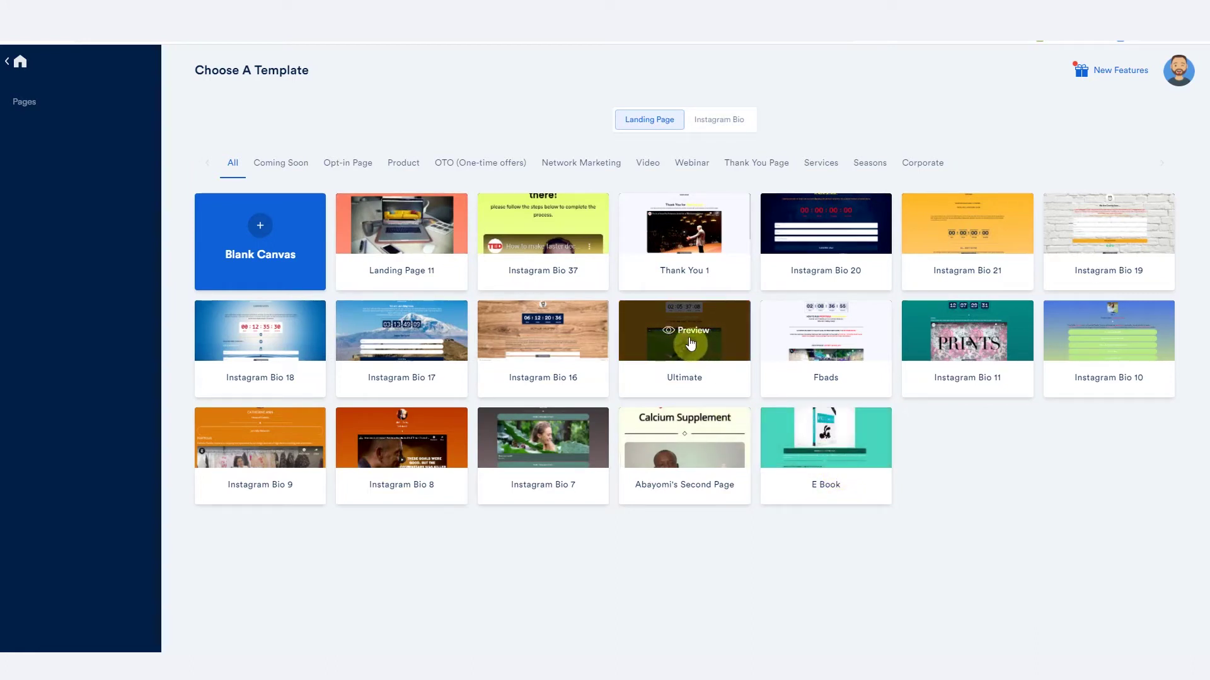
click(274, 167)
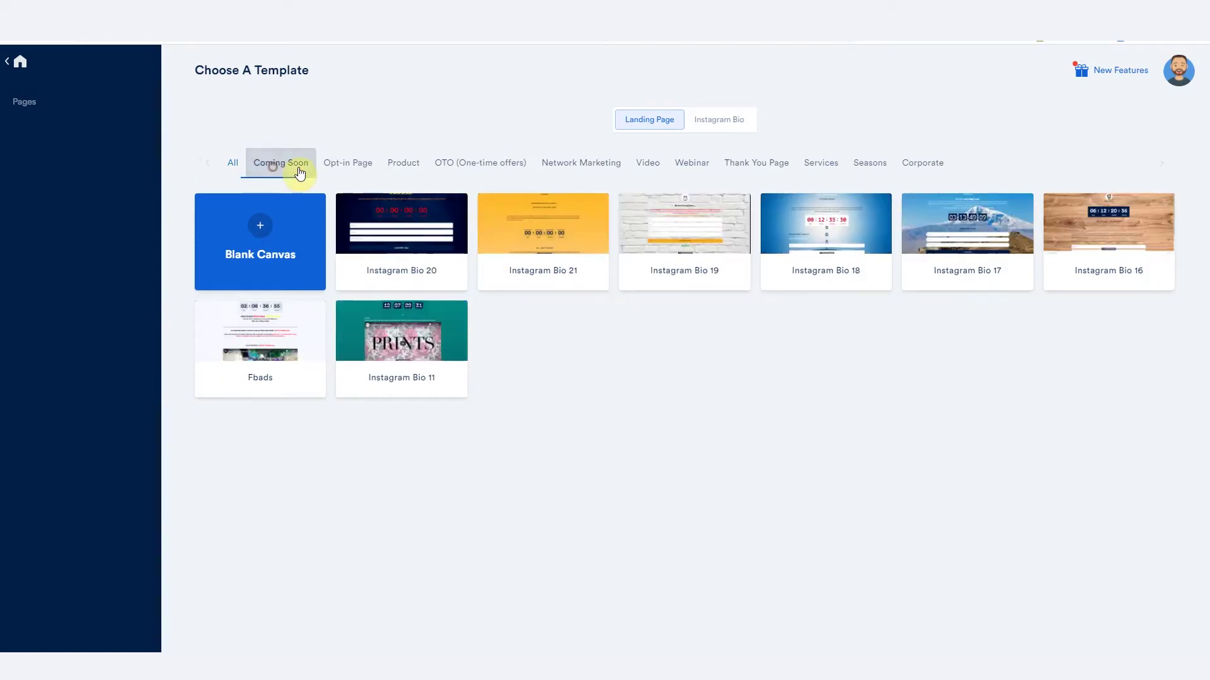
click(350, 165)
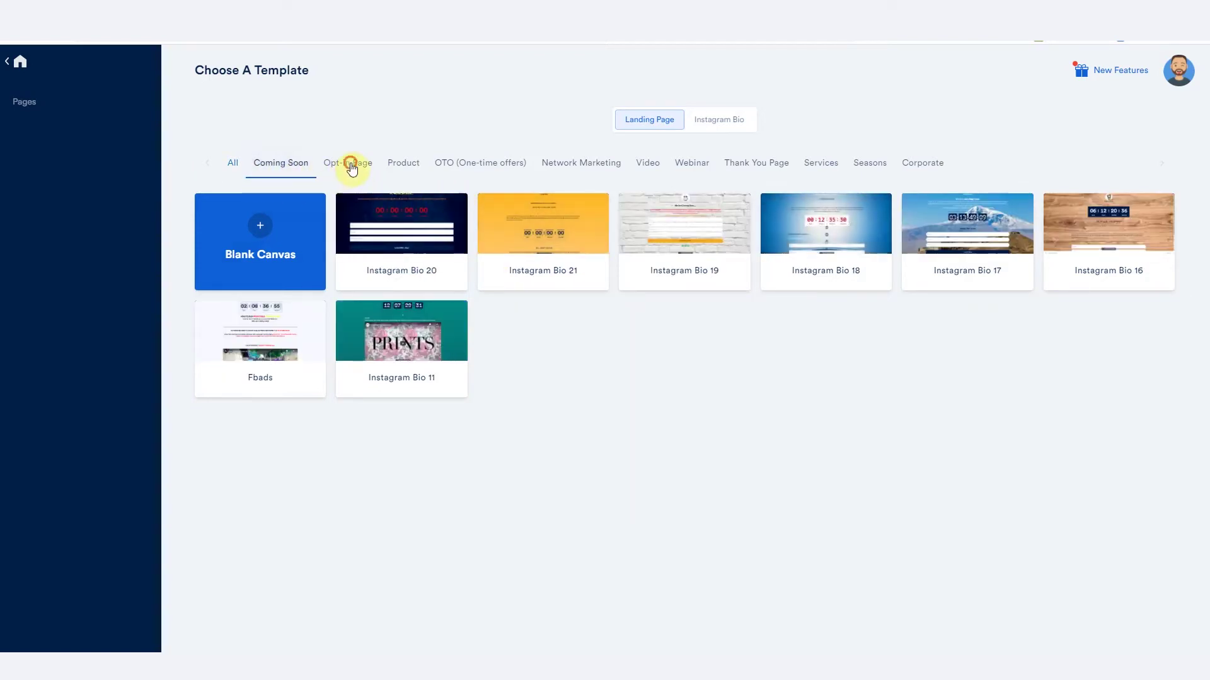
click(404, 167)
click(577, 165)
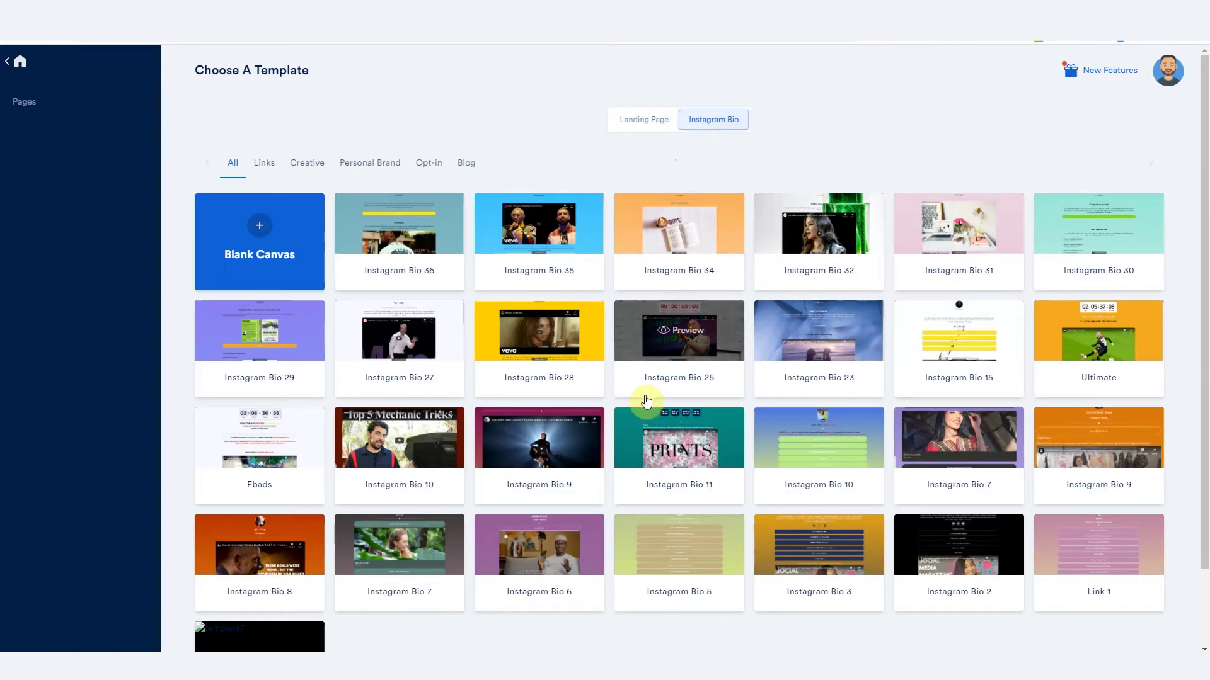
- Preview the Link 1 template among the Instagram Bio templates from its profile header to its social icons, then close it
scroll(647, 403, down, 2)
click(1053, 458)
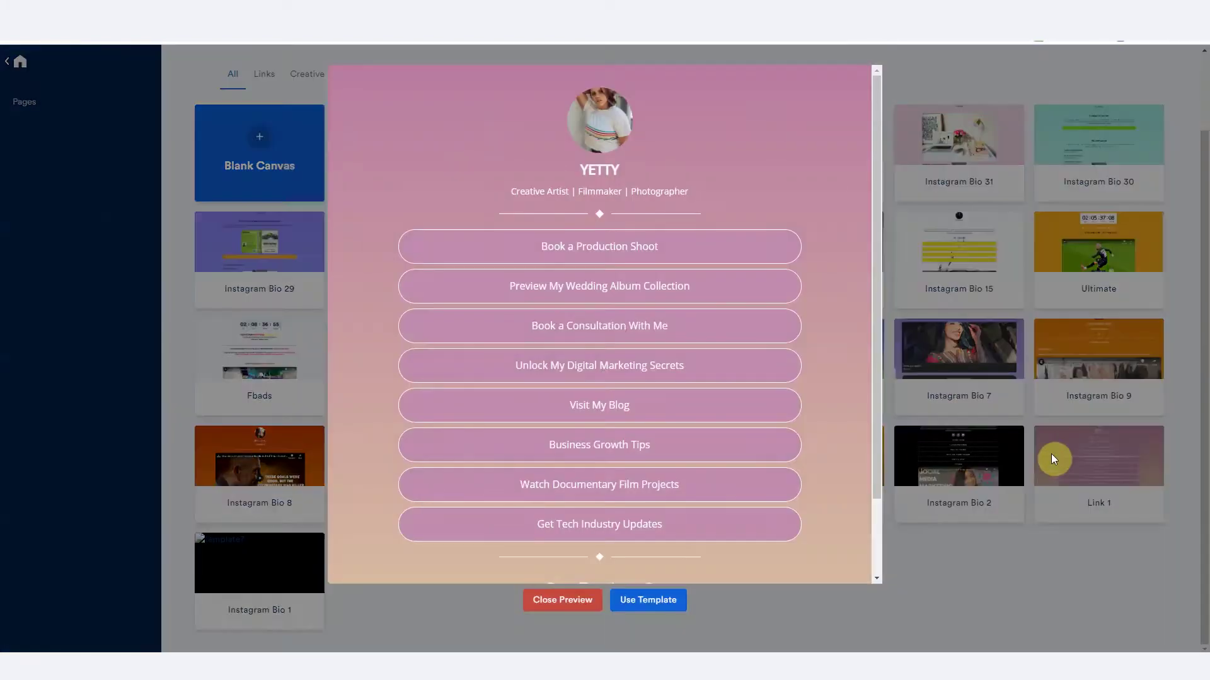
scroll(604, 311, down, 2)
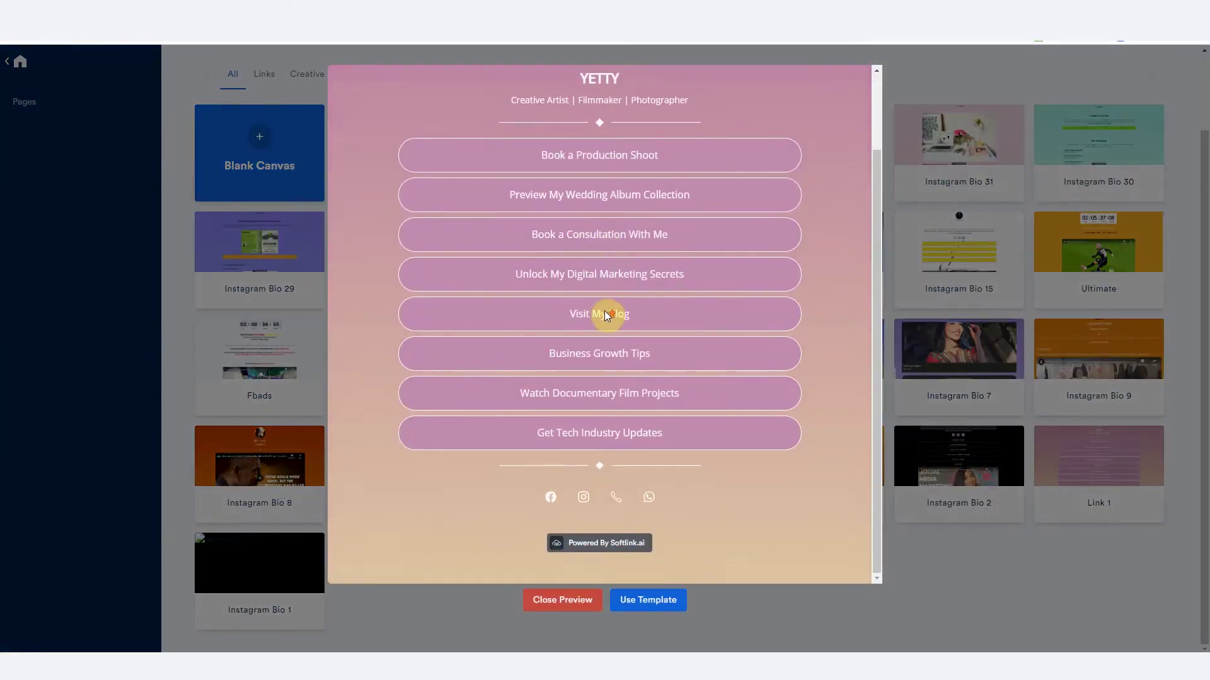
scroll(606, 314, up, 2)
scroll(606, 314, down, 2)
scroll(611, 317, up, 1)
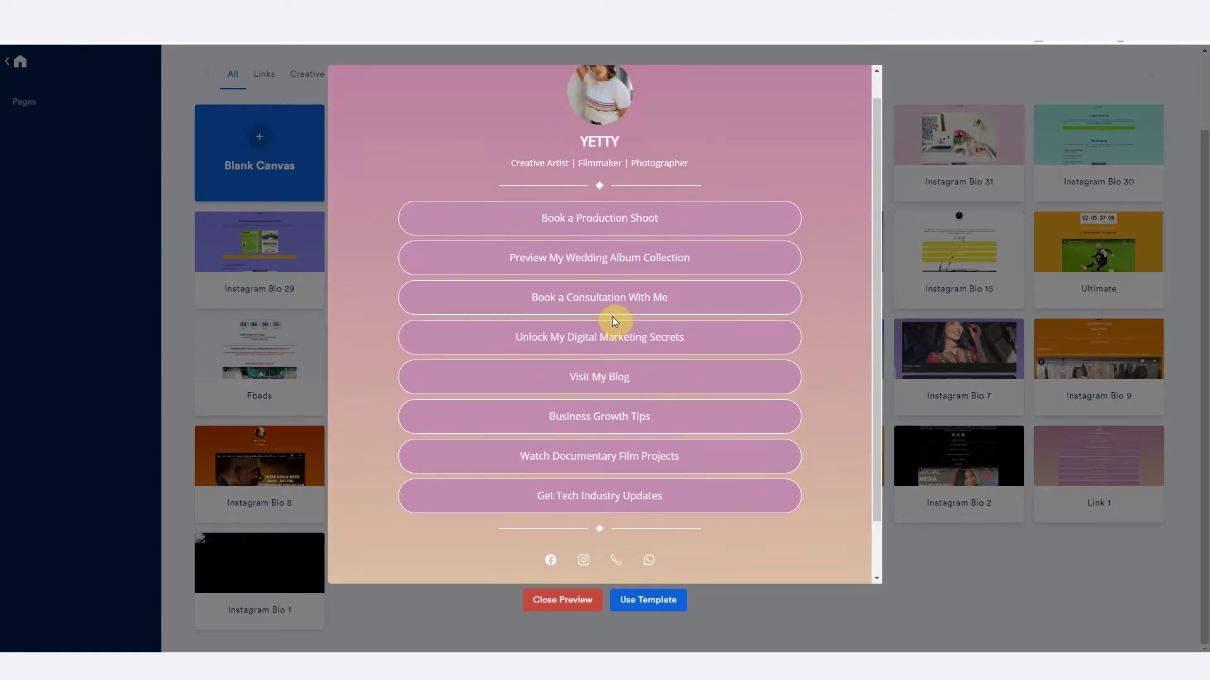
scroll(642, 335, up, 1)
click(1010, 552)
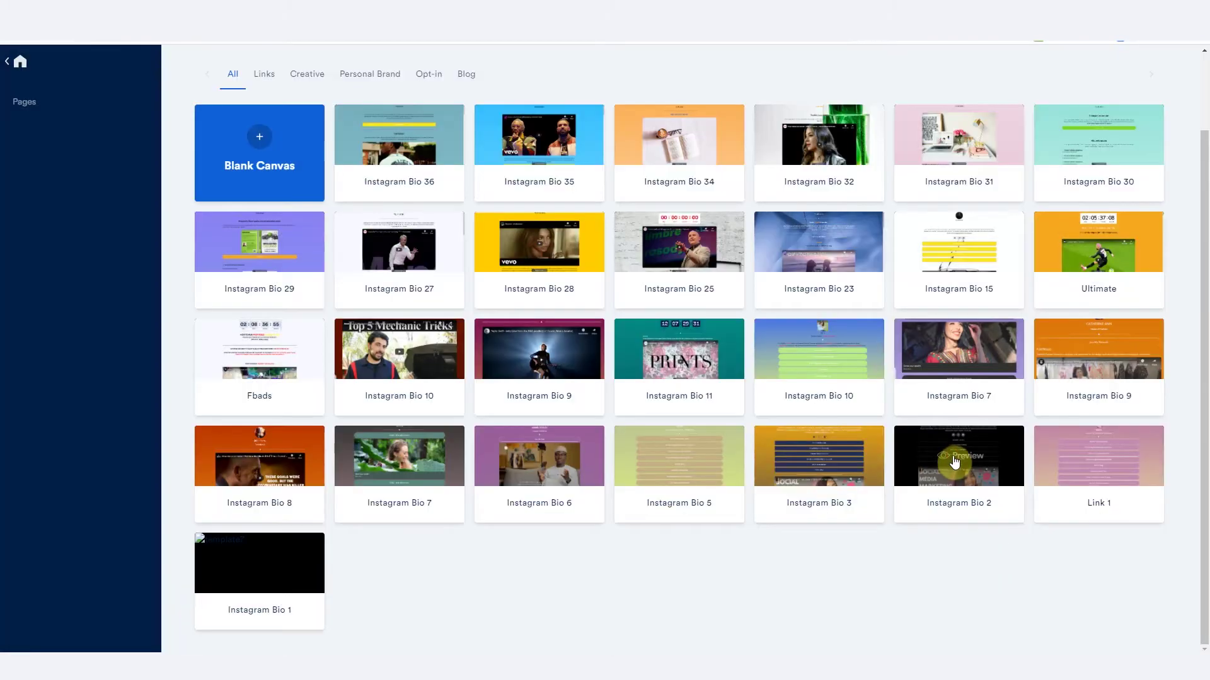
- Preview the full Instagram Bio 2 template and close the preview
click(947, 462)
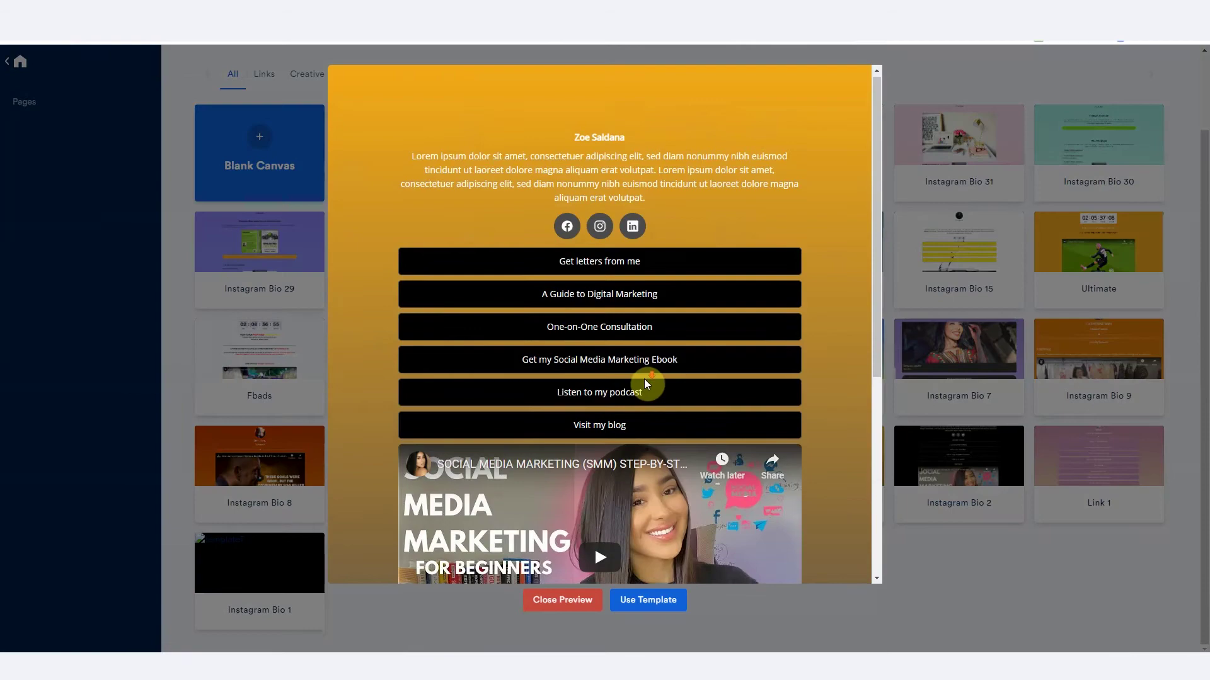
scroll(643, 379, down, 5)
scroll(645, 380, up, 2)
scroll(647, 376, up, 4)
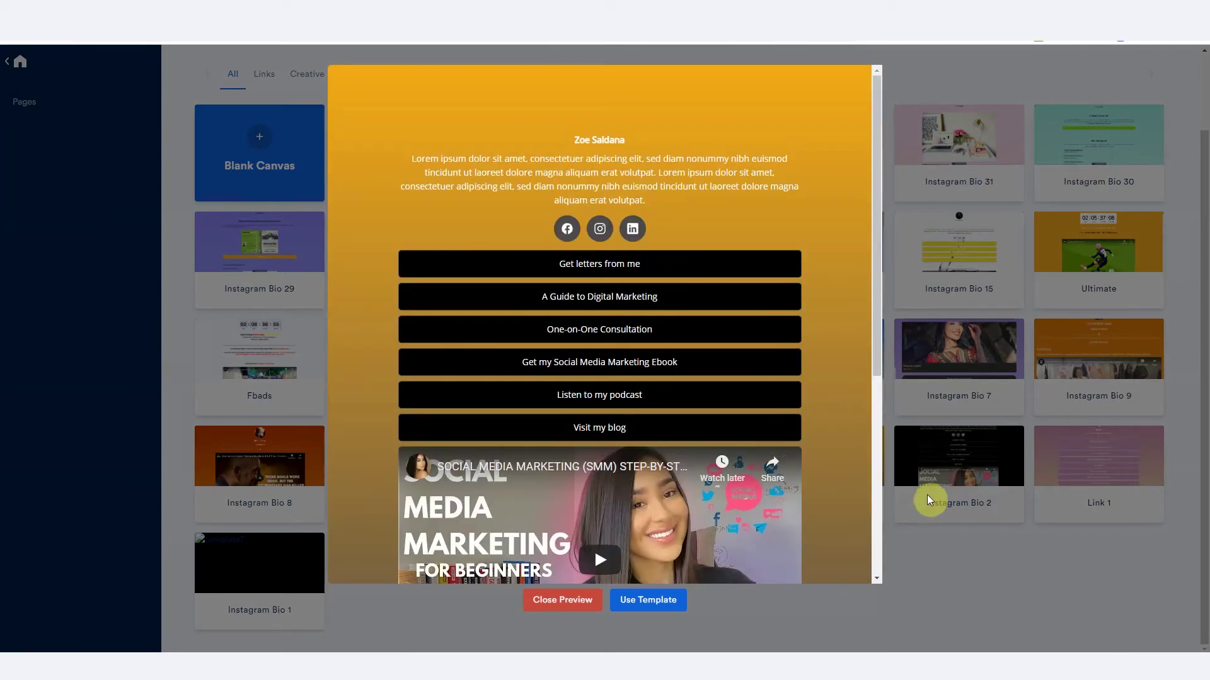
key(Escape)
- Preview the Instagram Bio 3 template down to its mailing list form and close the preview
click(807, 471)
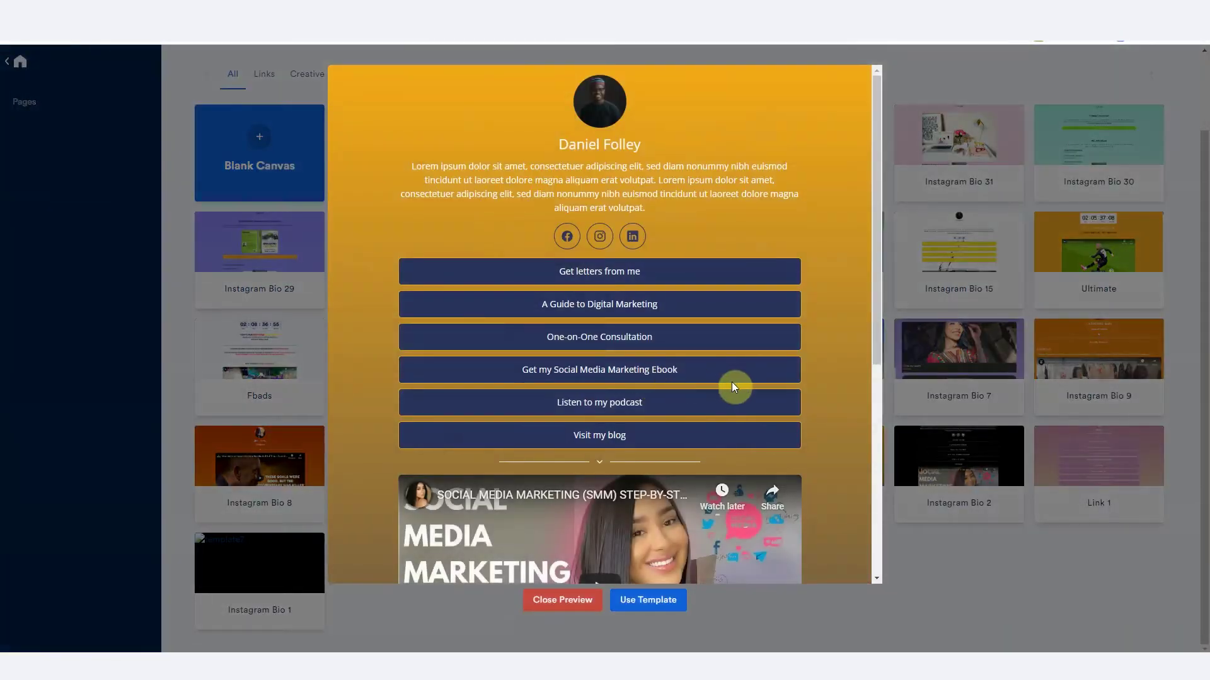
scroll(698, 259, down, 5)
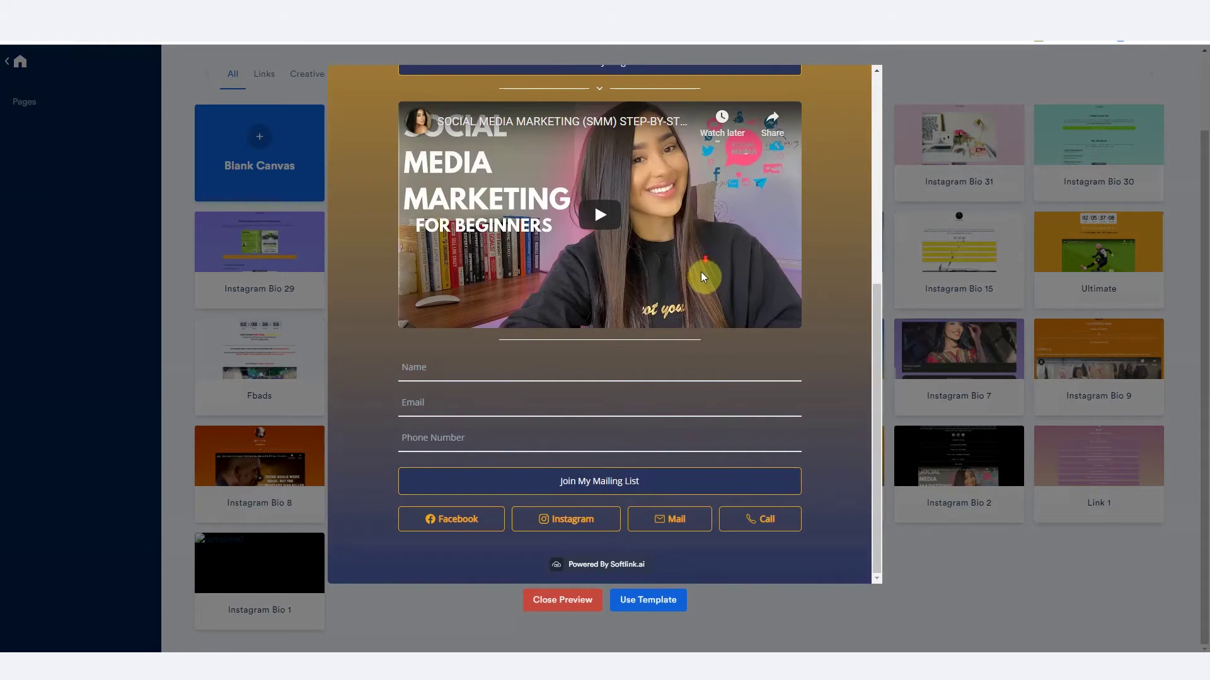
click(1016, 576)
- Open the preview of the Instagram Bio 5 template and look through its whole layout
click(664, 459)
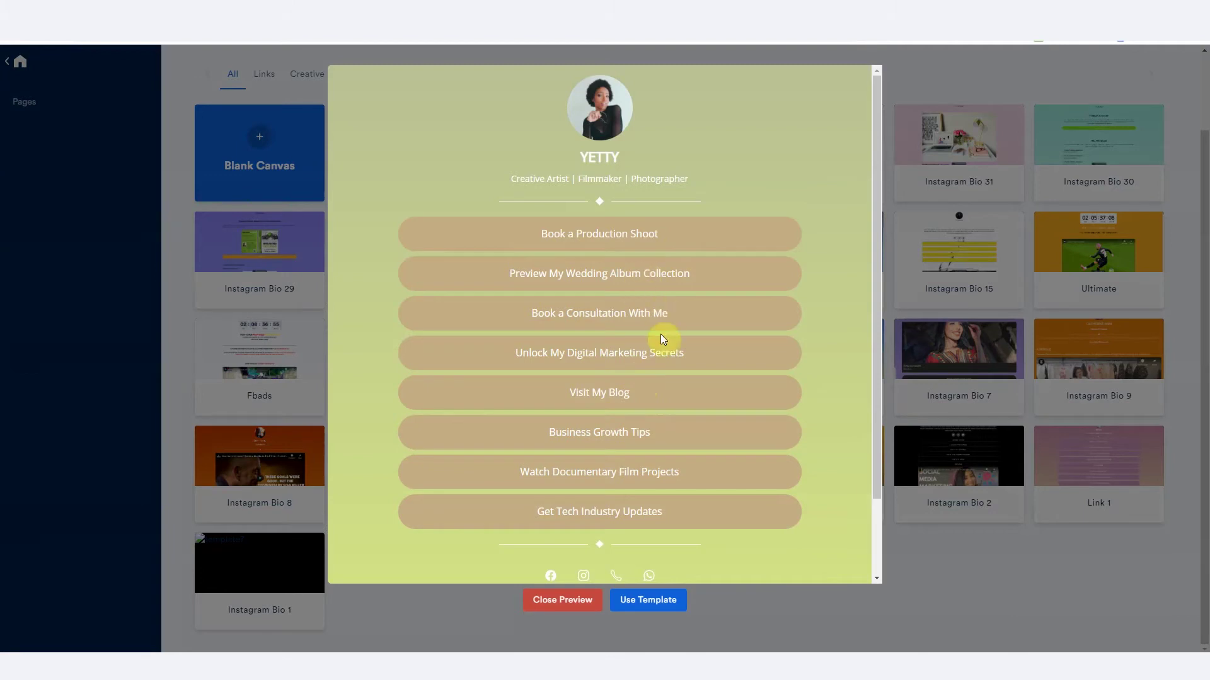
scroll(564, 371, down, 2)
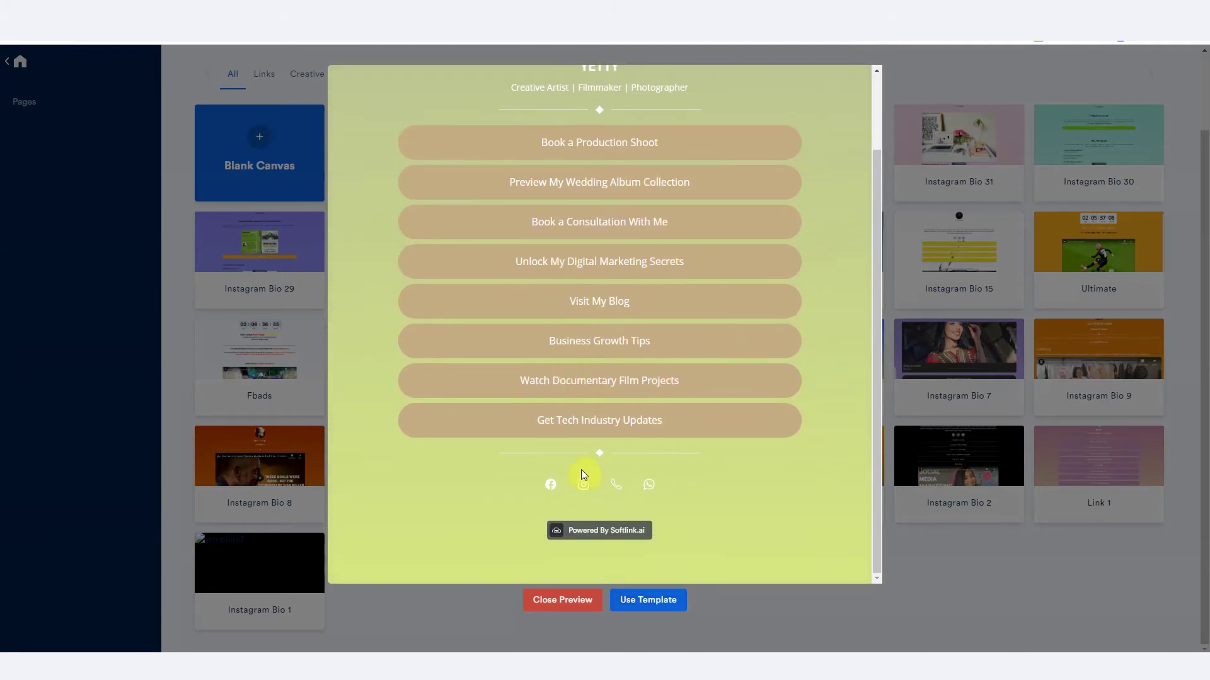
scroll(672, 441, up, 2)
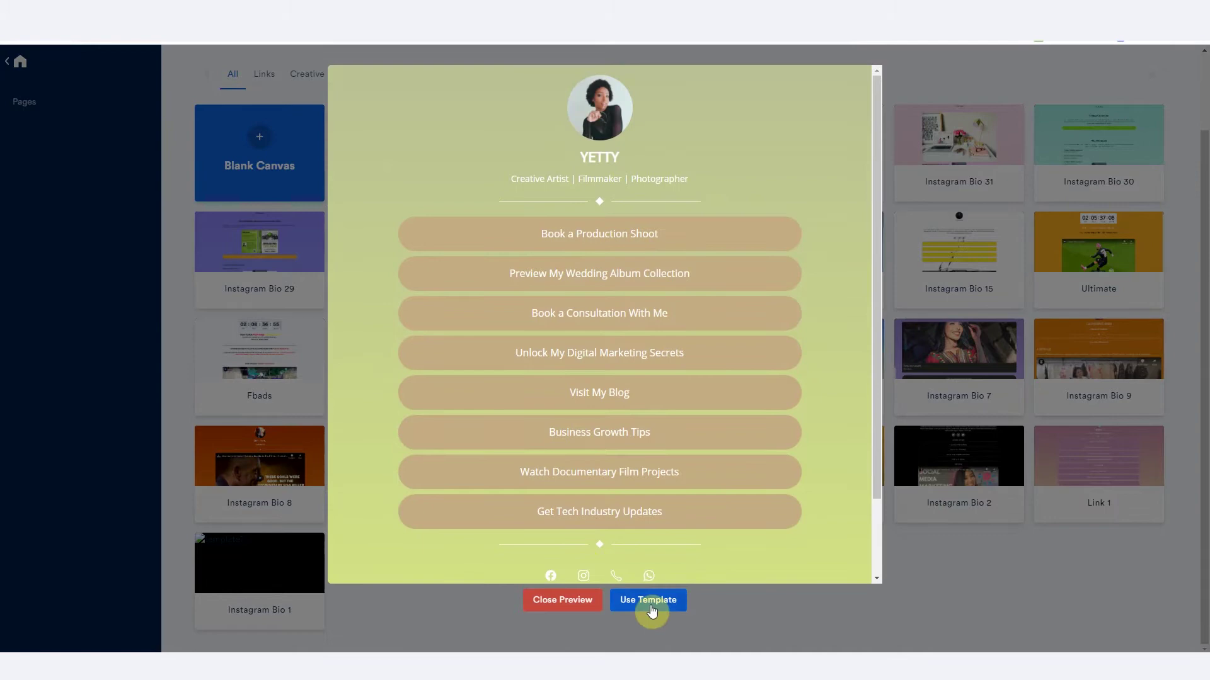
click(649, 605)
click(510, 185)
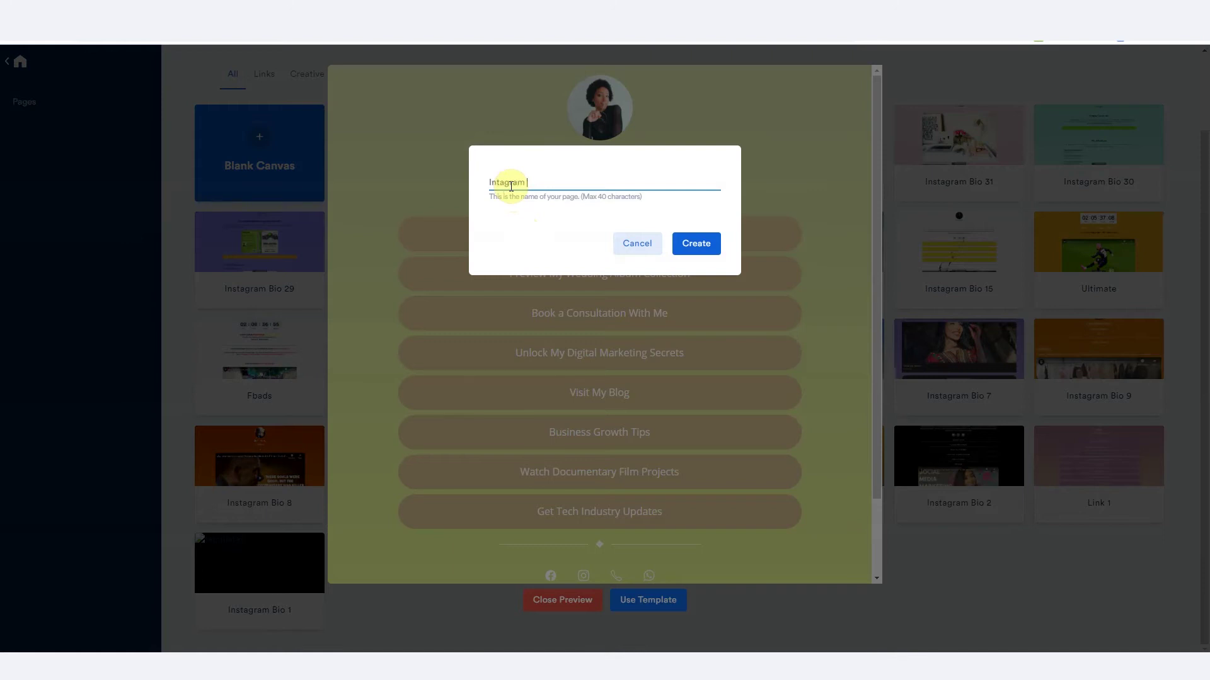
click(646, 243)
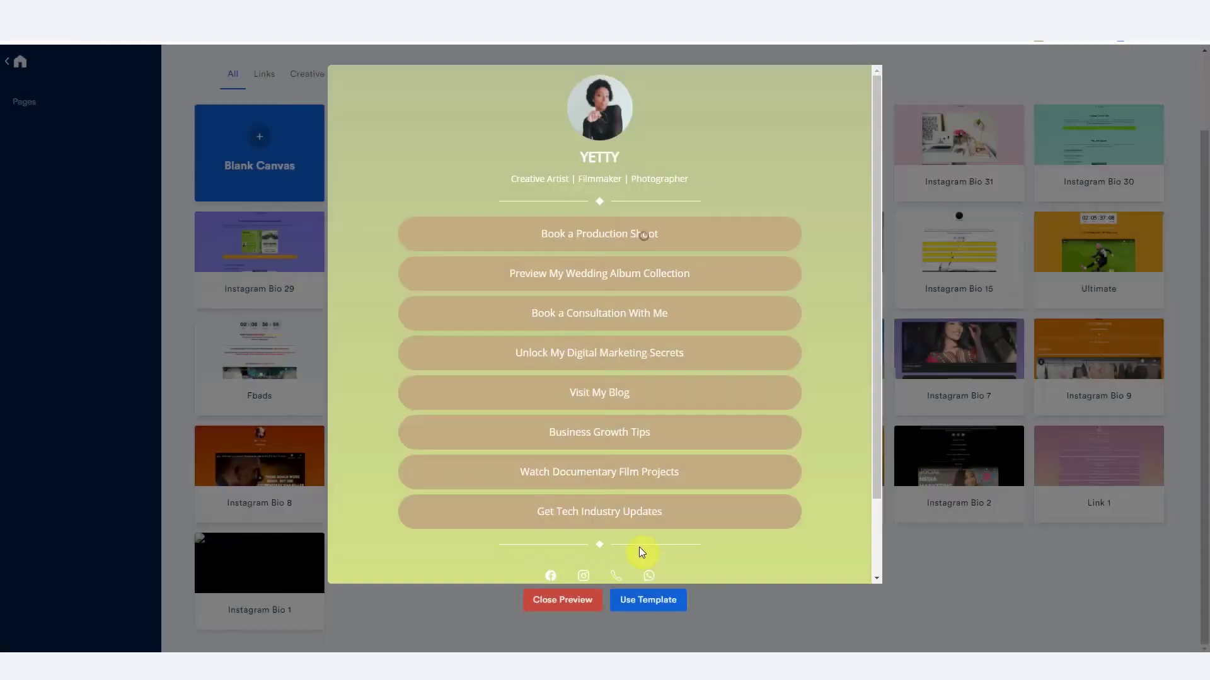
- Create a page named Instagram Bio from the previewed template and start building it in the page builder
click(635, 603)
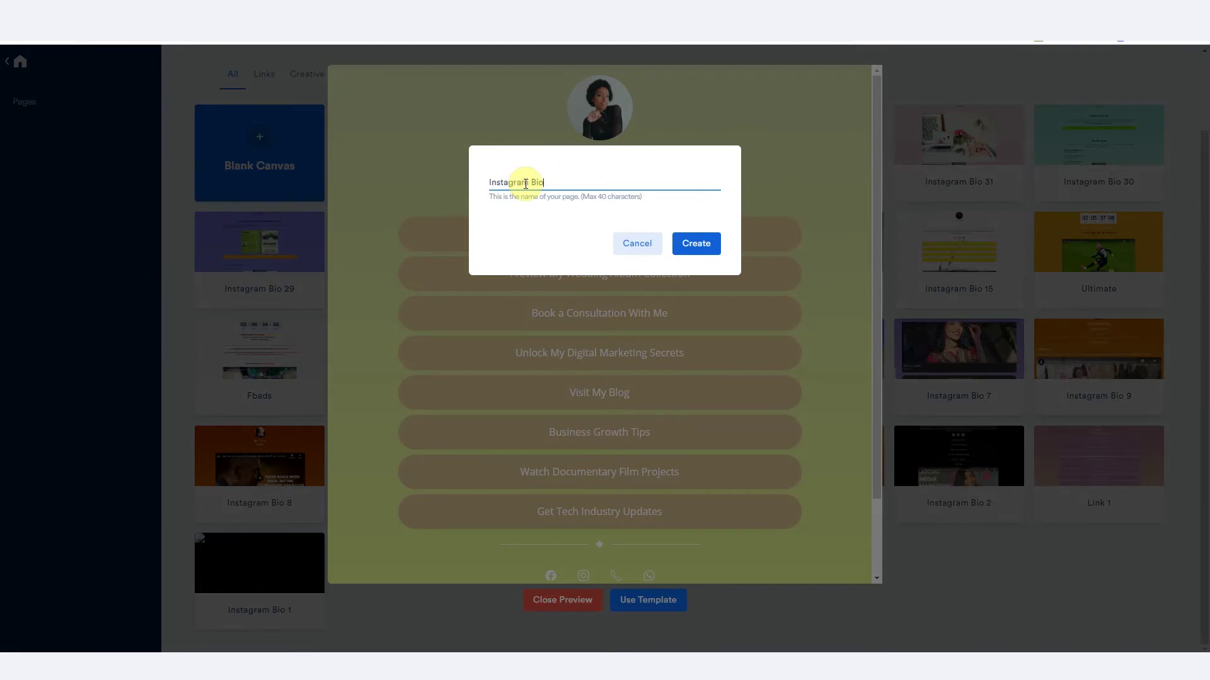
click(698, 243)
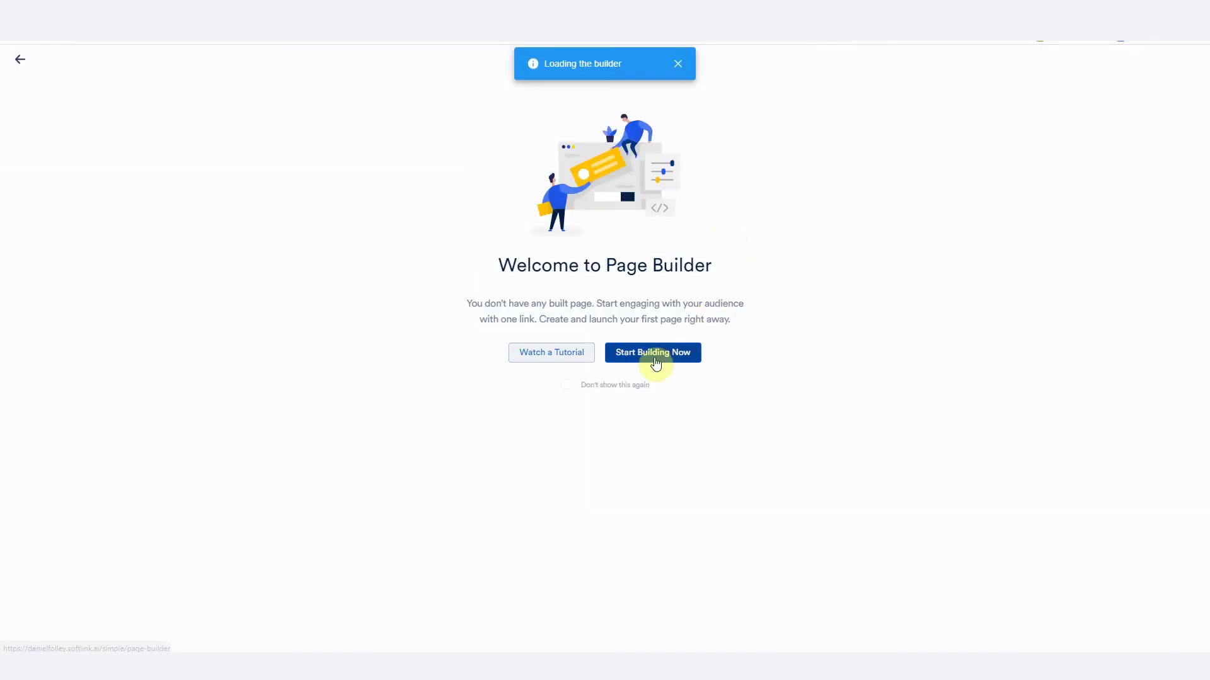
click(656, 364)
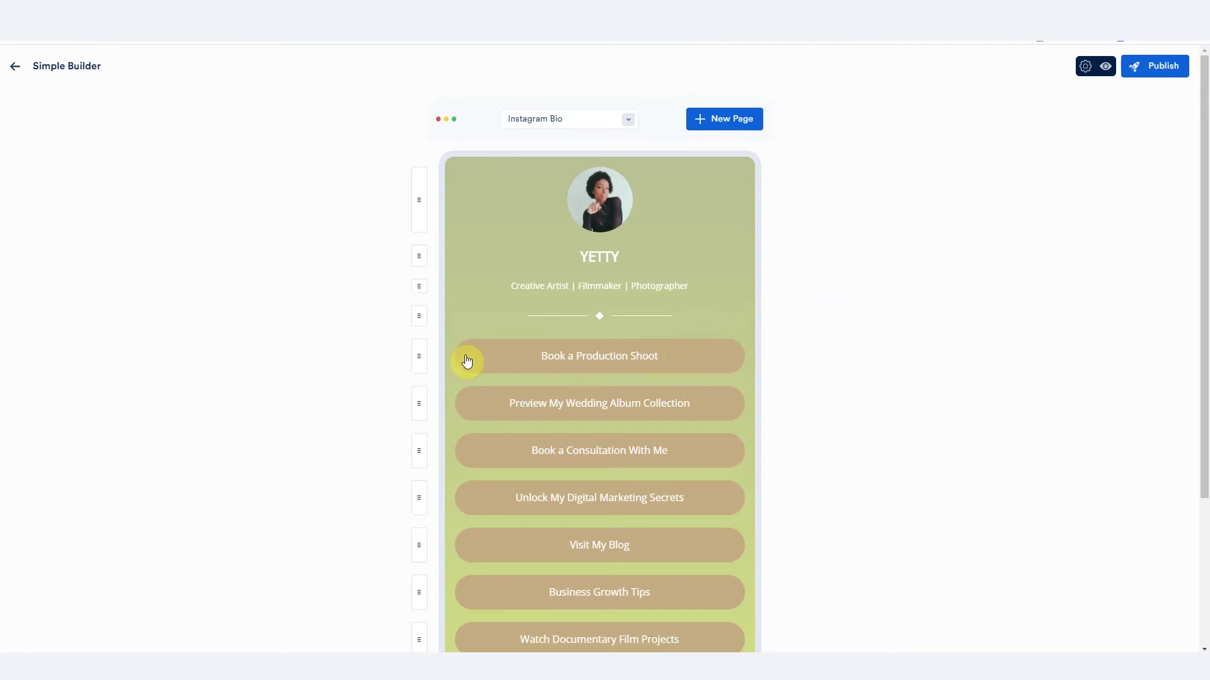
- Try to move the name heading above the profile picture and to shift the "Book a Production Shoot" button
scroll(473, 353, down, 3)
scroll(481, 335, up, 3)
drag(420, 256, 418, 195)
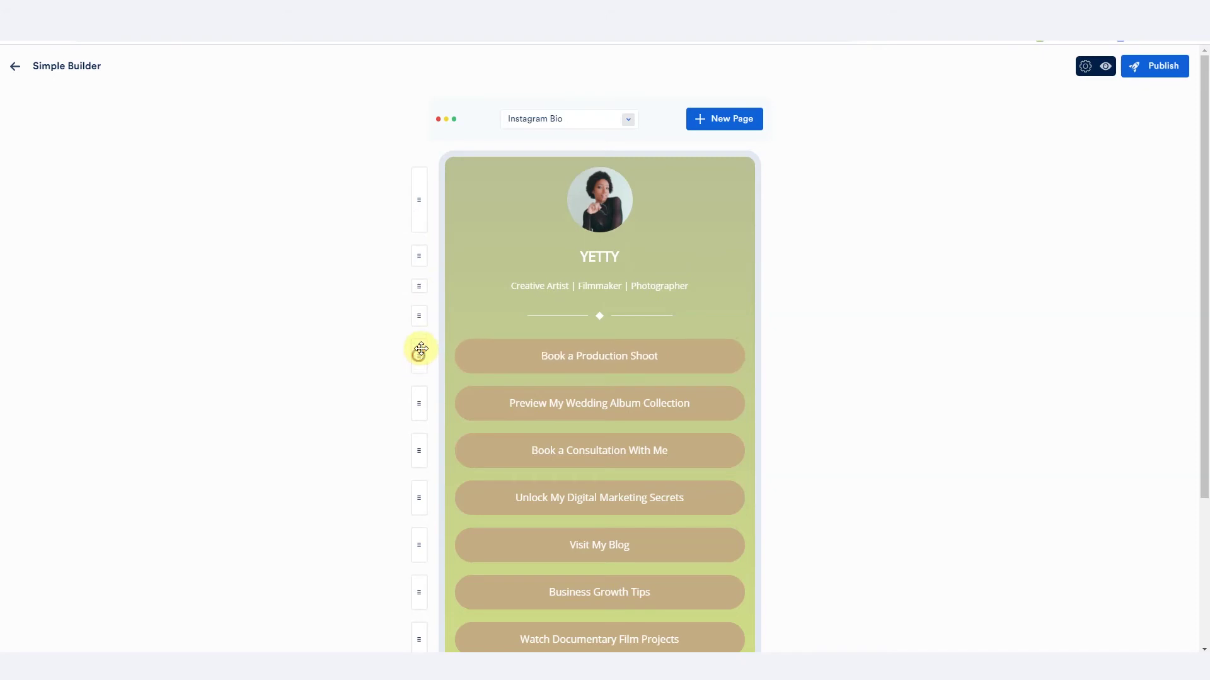
mouse_move(421, 356)
mouse_down()
mouse_move(424, 321)
mouse_move(421, 359)
mouse_up()
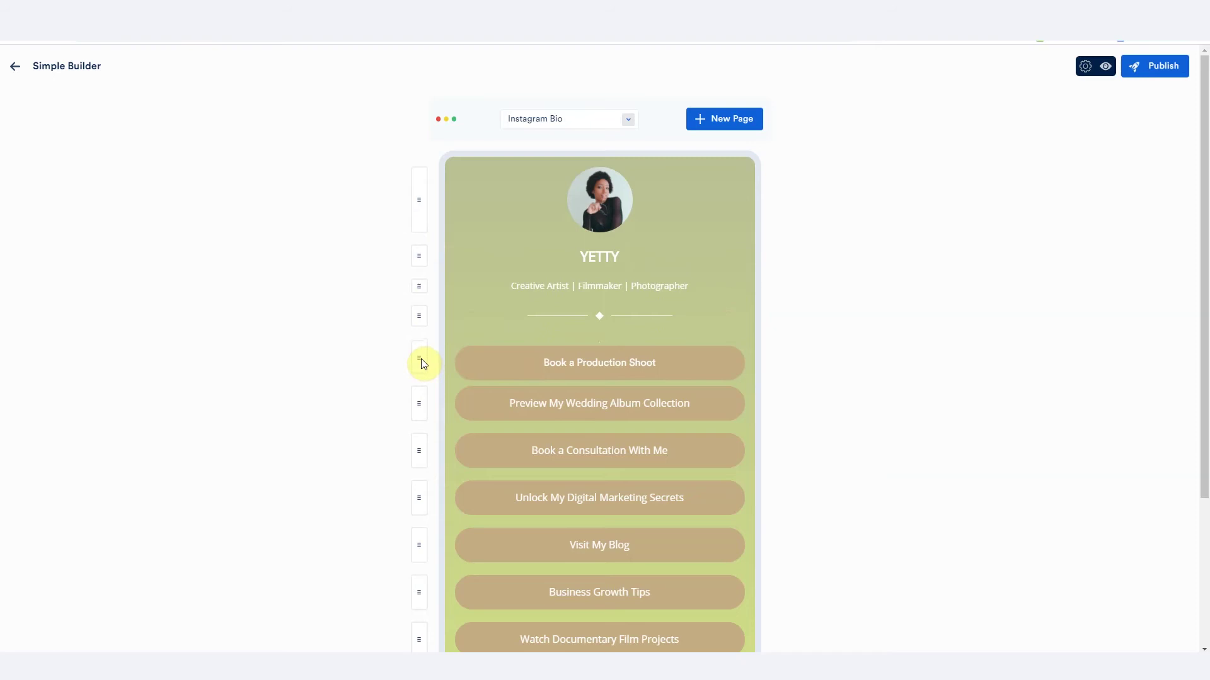
- Move the row of social icons above the lower divider
scroll(468, 386, down, 3)
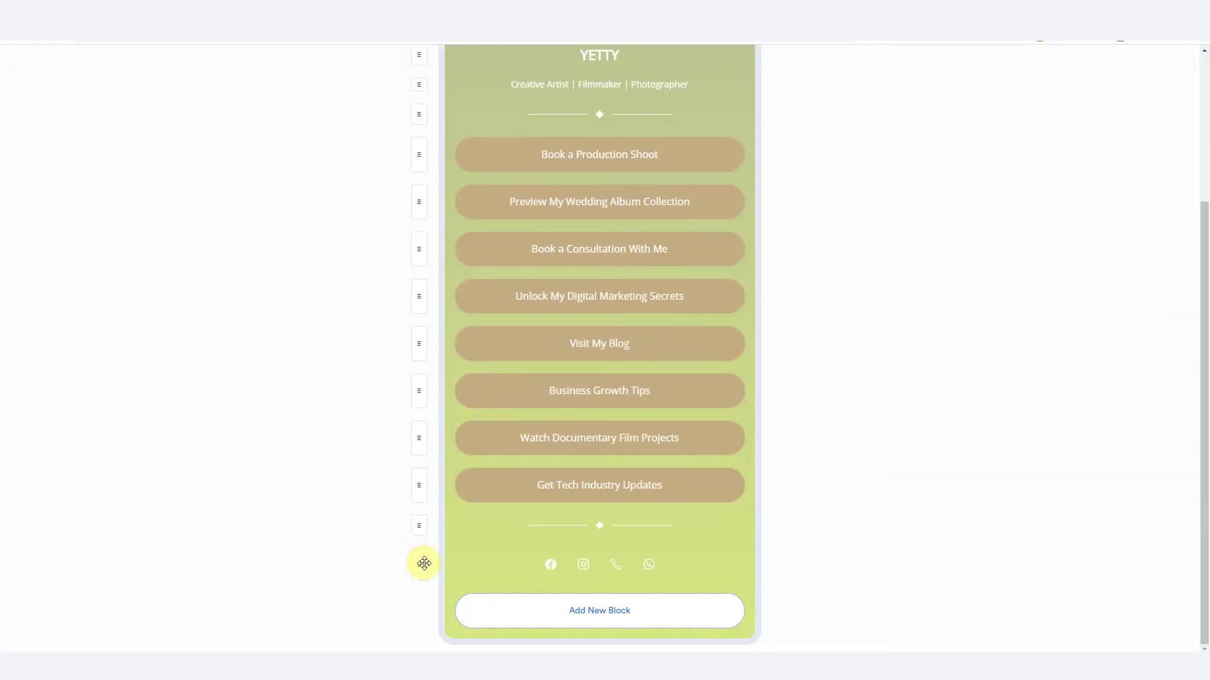
drag(417, 554, 465, 528)
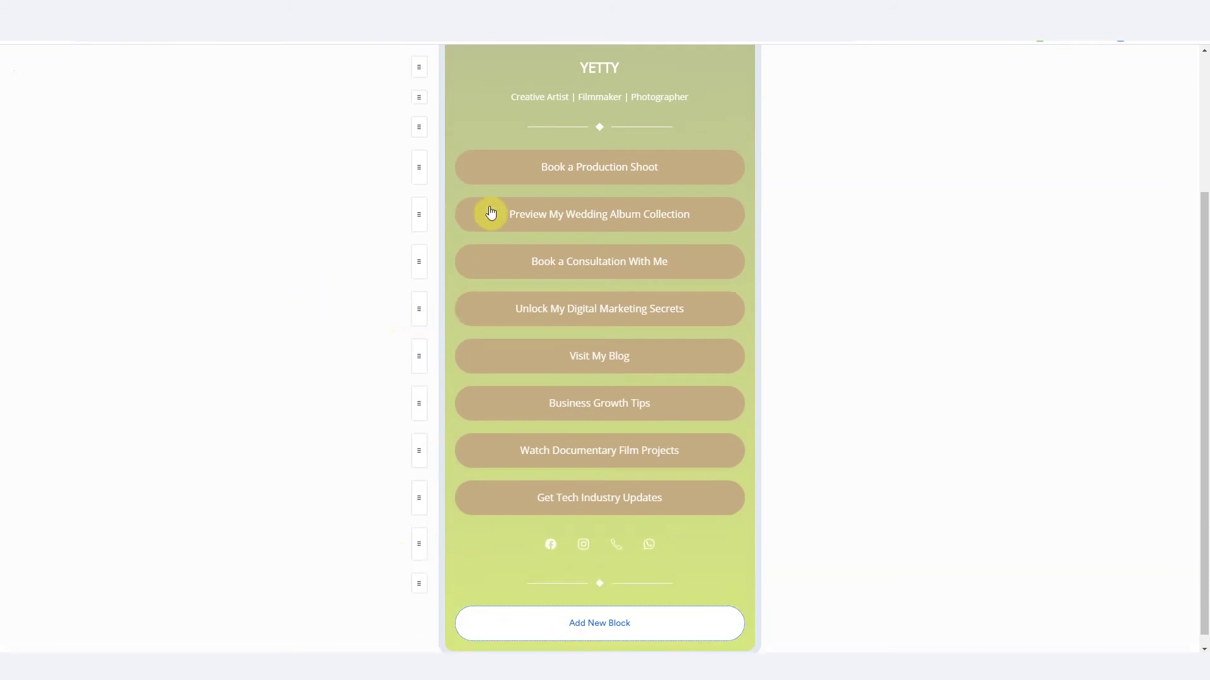
scroll(491, 208, up, 2)
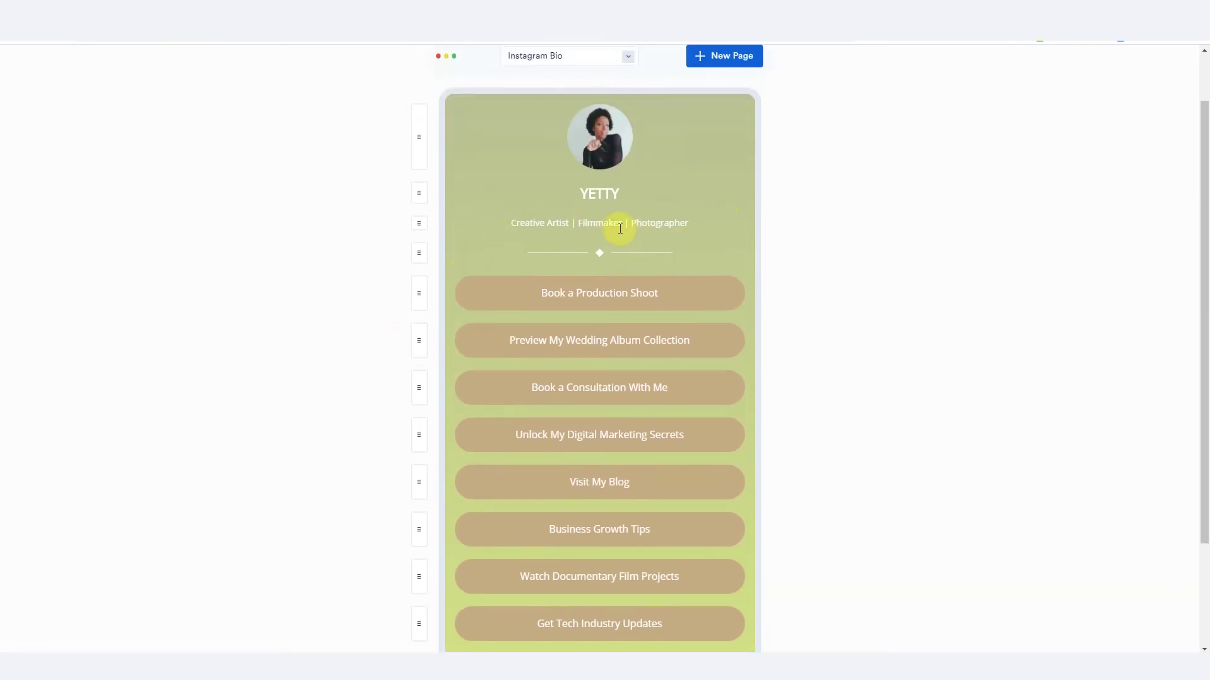
- Look over the Instagram Bio page's blocks, from the profile picture down to the option for adding a new block
scroll(620, 228, down, 1)
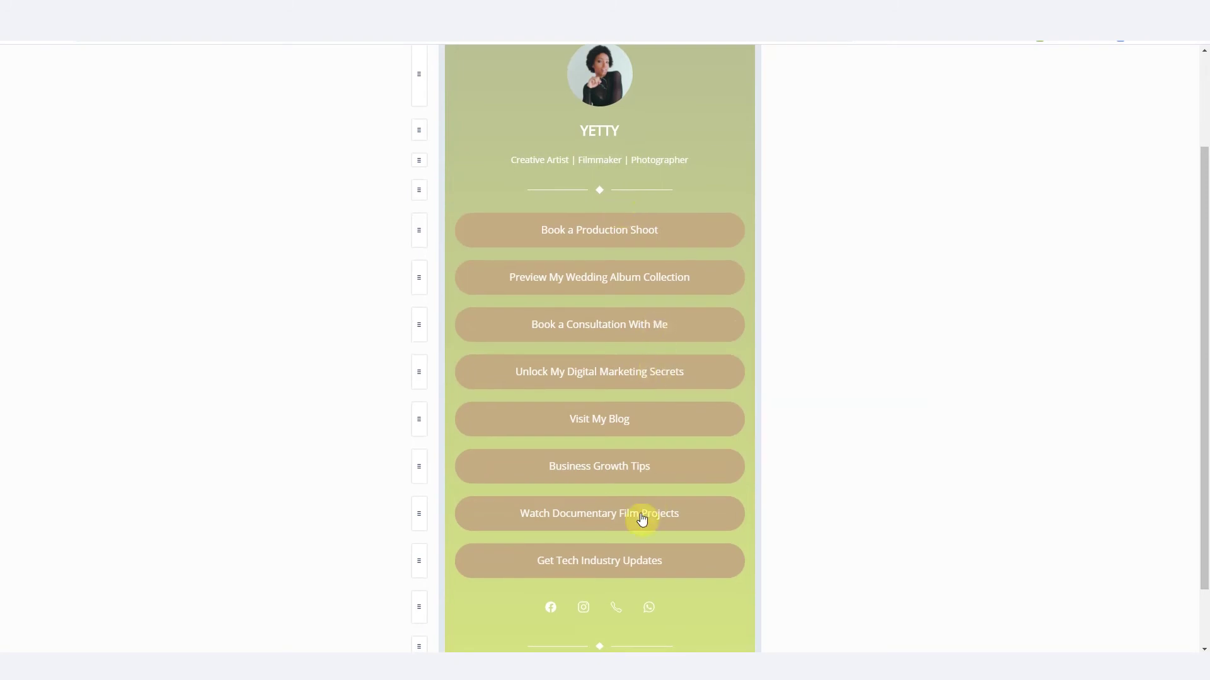
scroll(595, 501, down, 1)
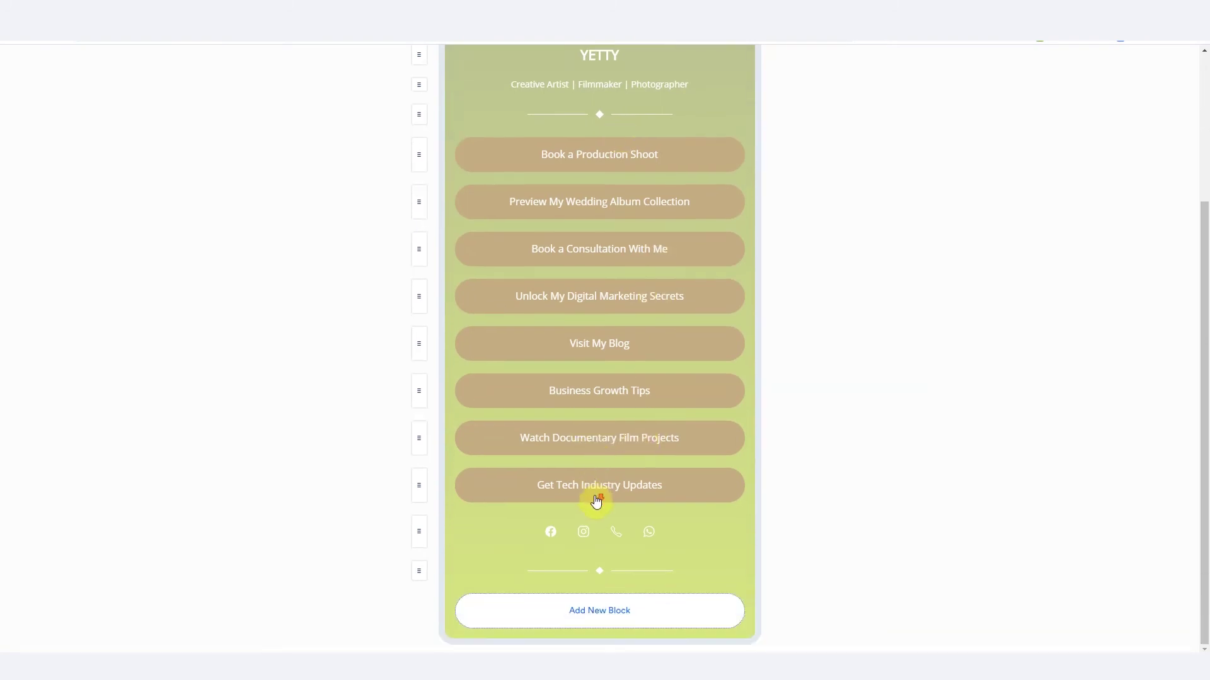
click(619, 612)
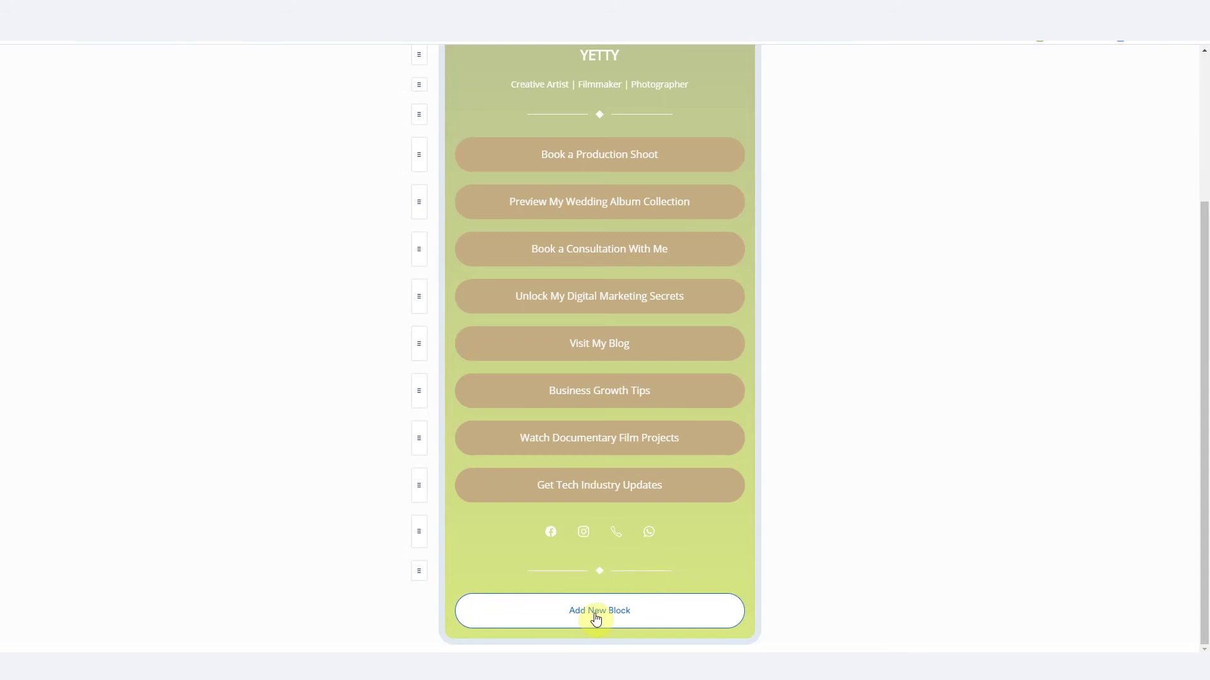
scroll(765, 499, up, 3)
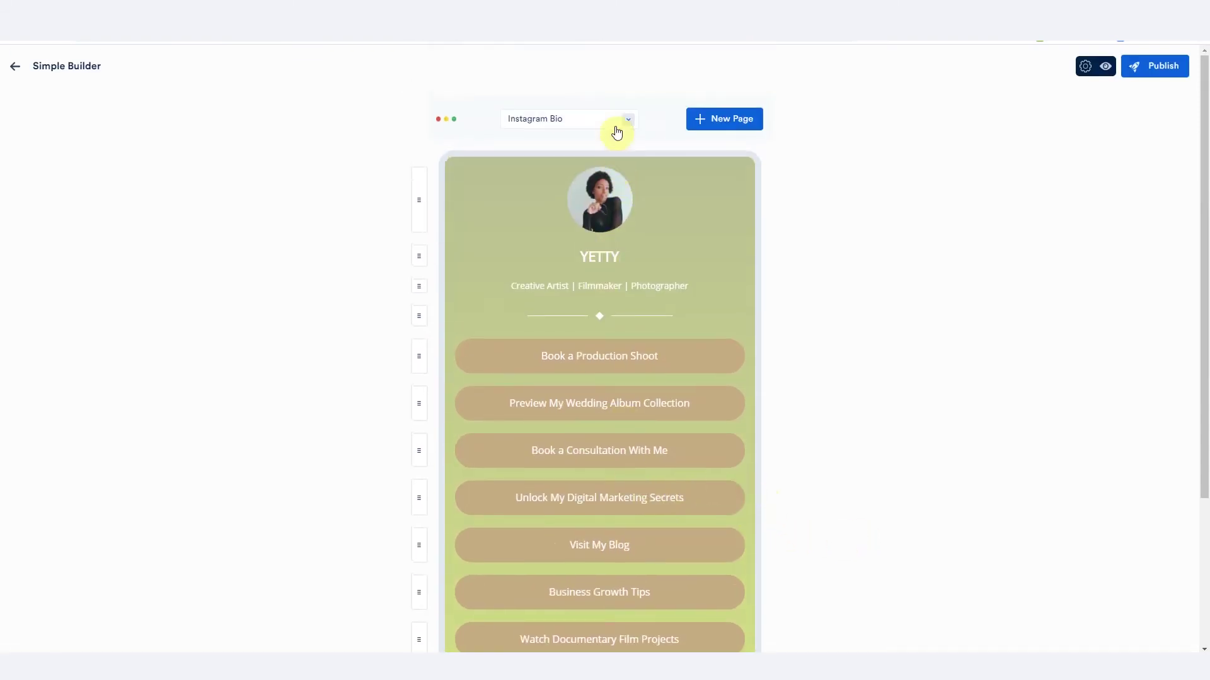
scroll(548, 318, down, 3)
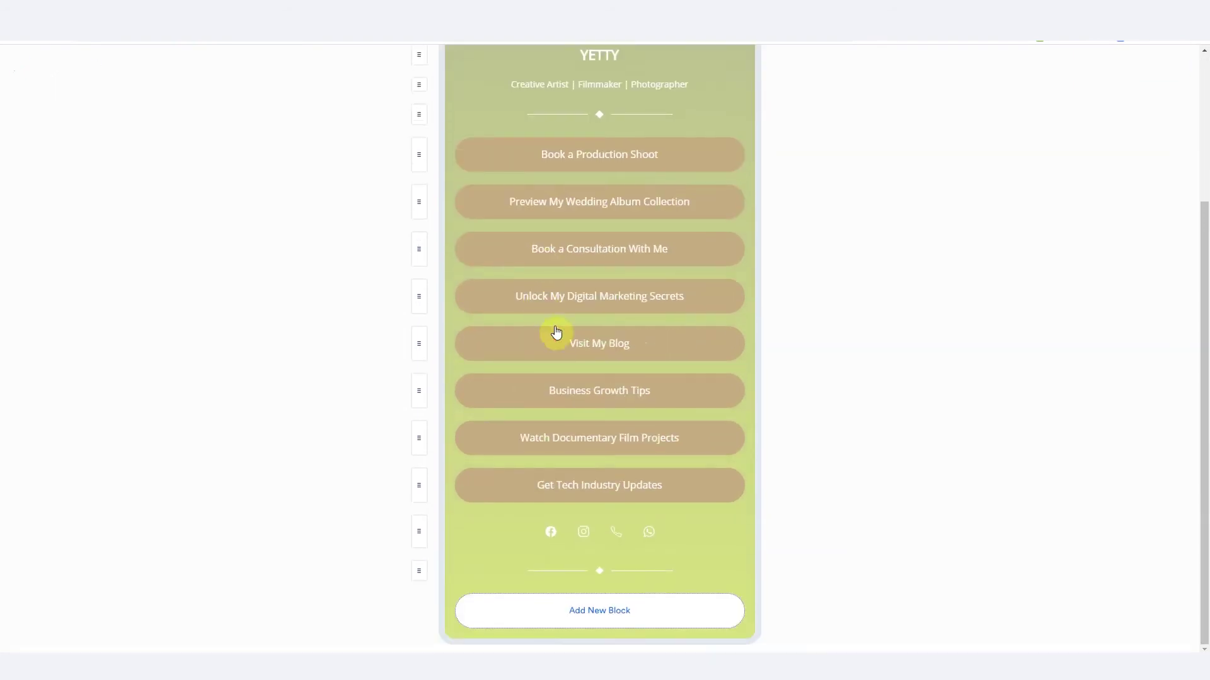
- Create a blank page named New Page and open the selection of components that can be added to it
scroll(751, 207, up, 3)
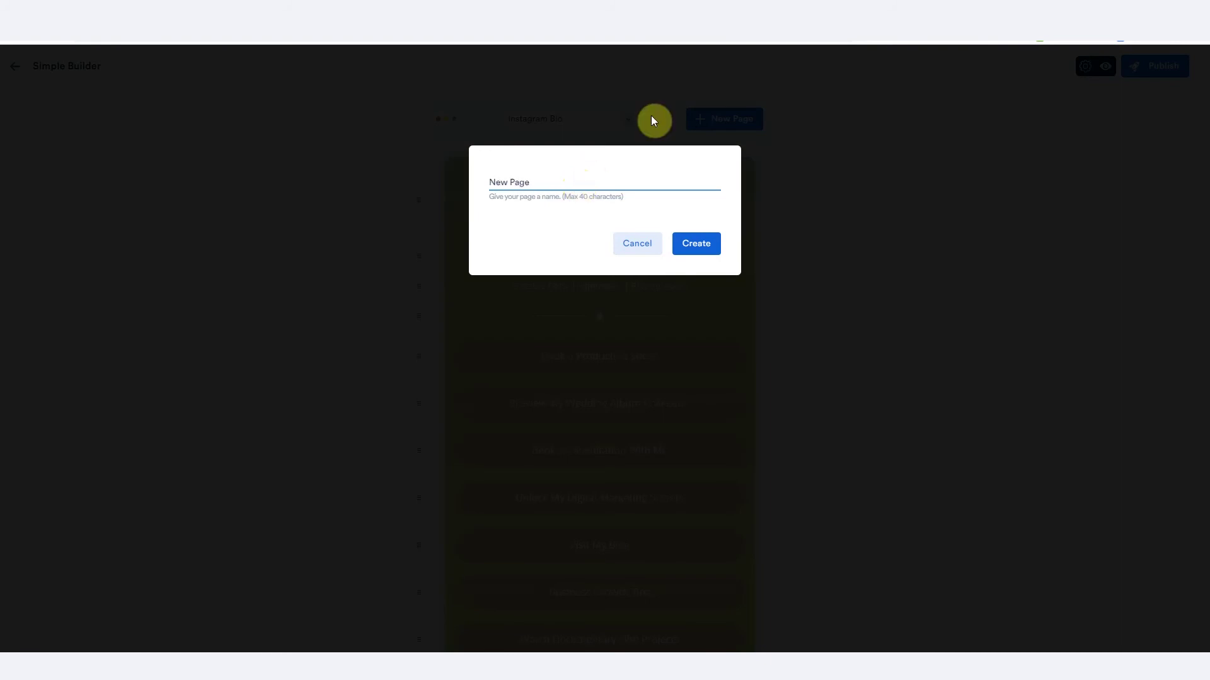
click(697, 245)
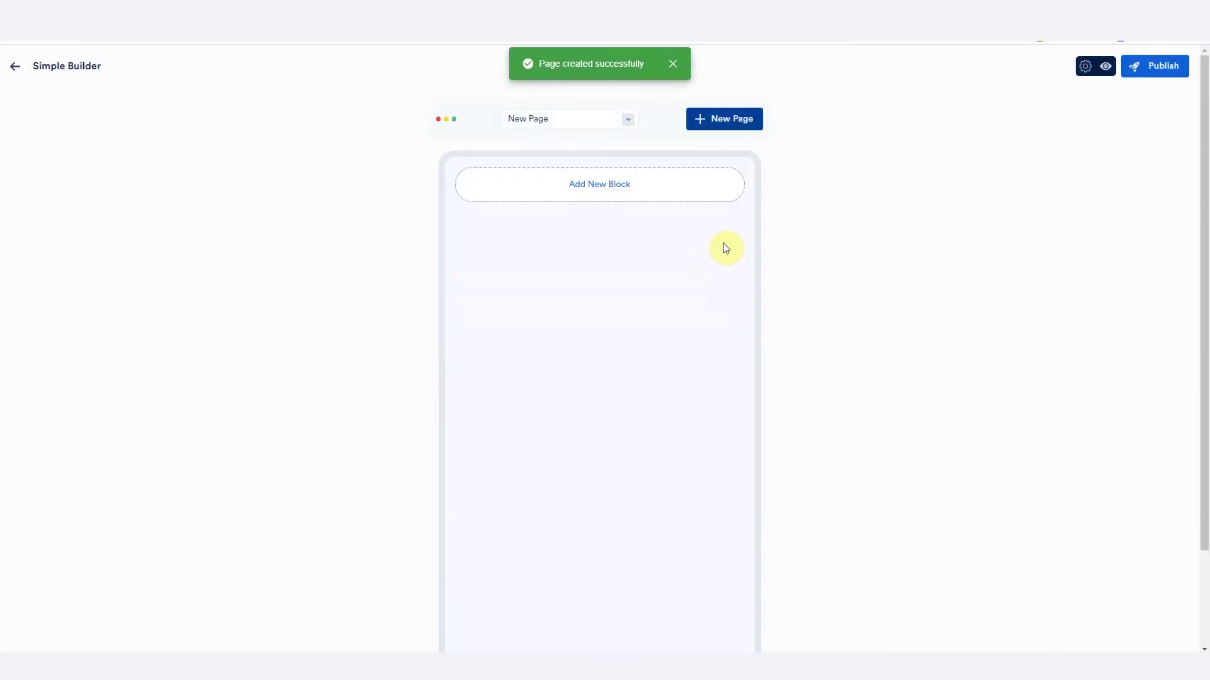
click(621, 188)
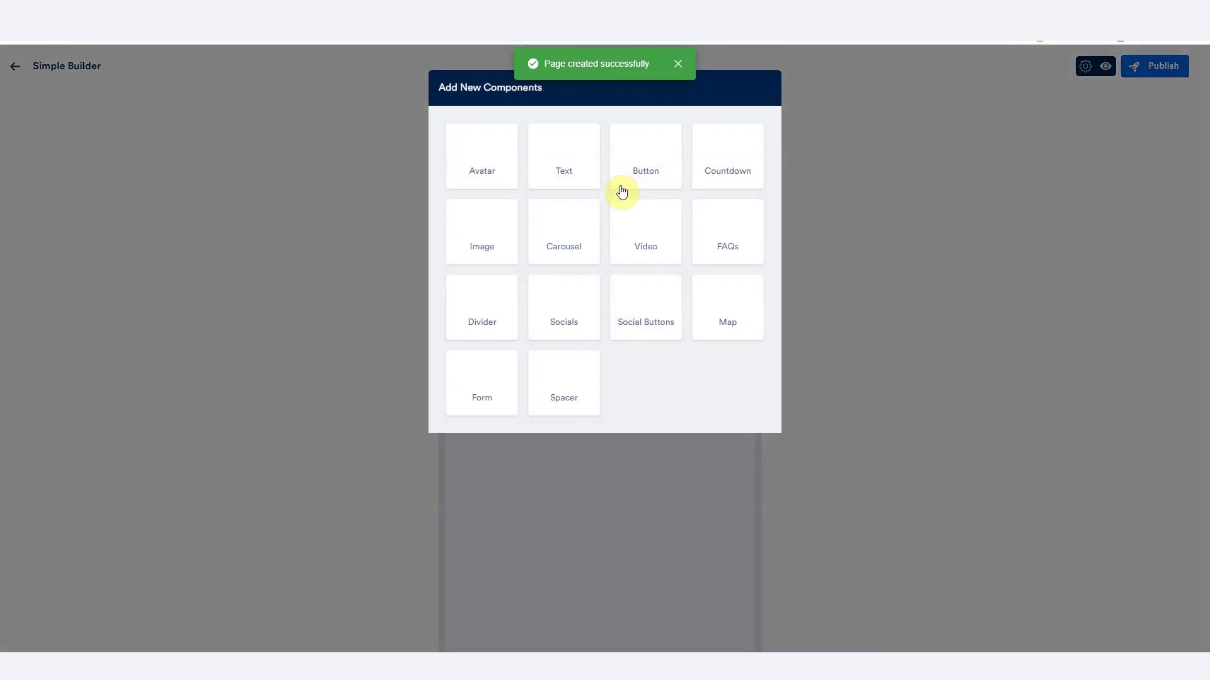